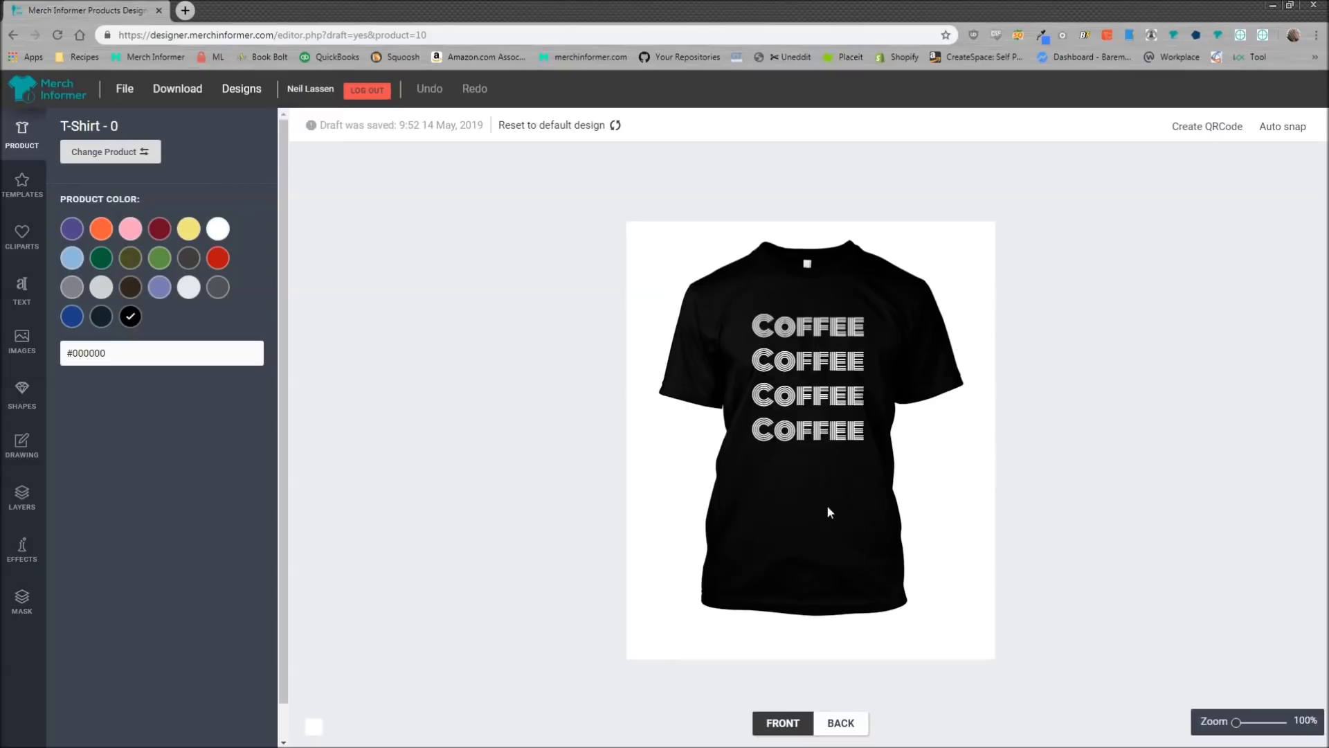
# - Retype the third and fourth Coffee lines as Study and Repeat
pyautogui.click(809, 400)
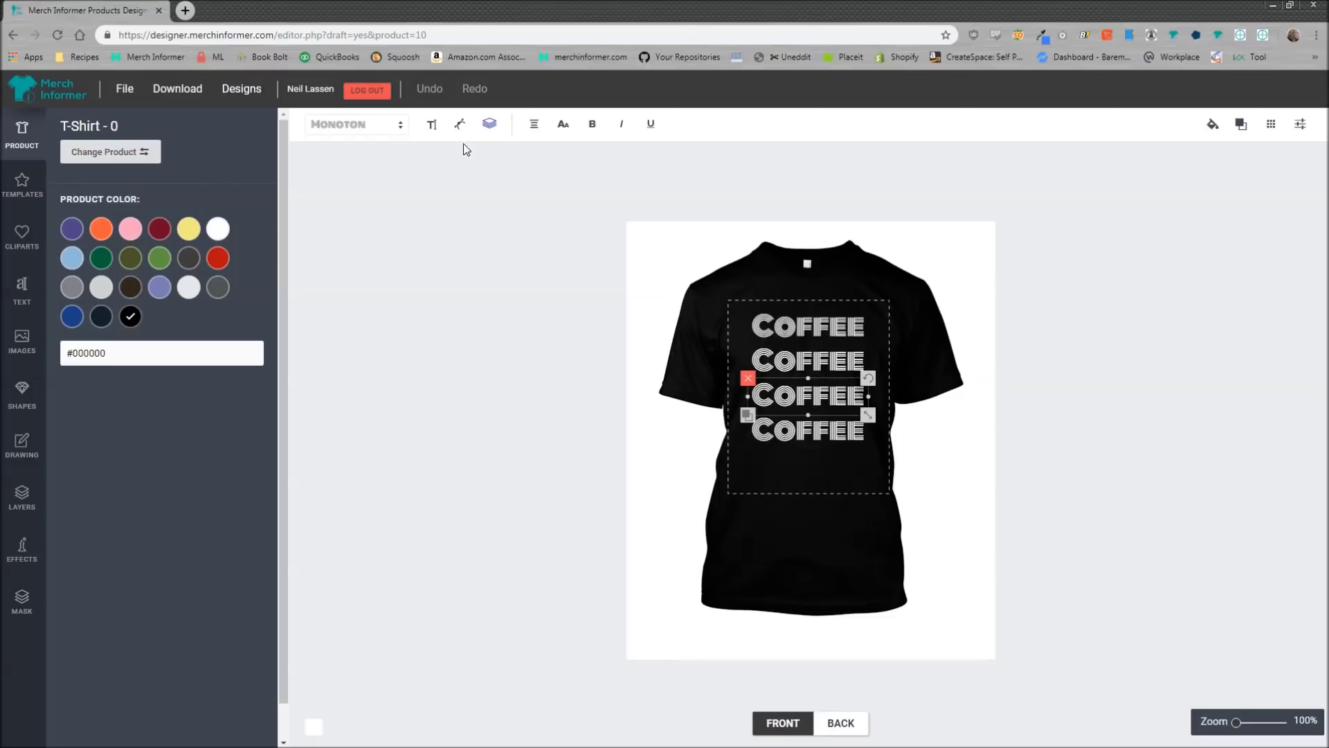
pyautogui.click(796, 393)
pyautogui.moveTo(876, 398); pyautogui.dragTo(752, 400)
pyautogui.write('Study')
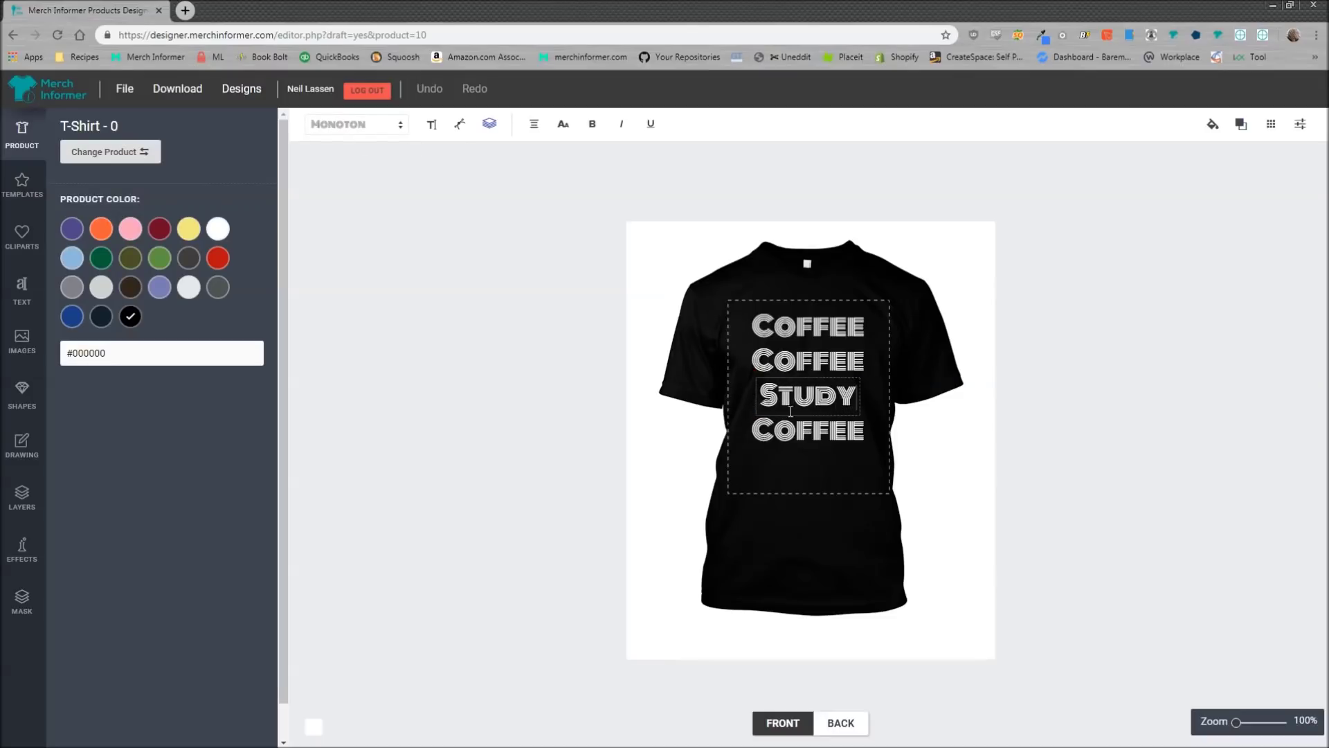
pyautogui.click(802, 429)
pyautogui.click(803, 430)
pyautogui.moveTo(867, 430); pyautogui.dragTo(744, 425)
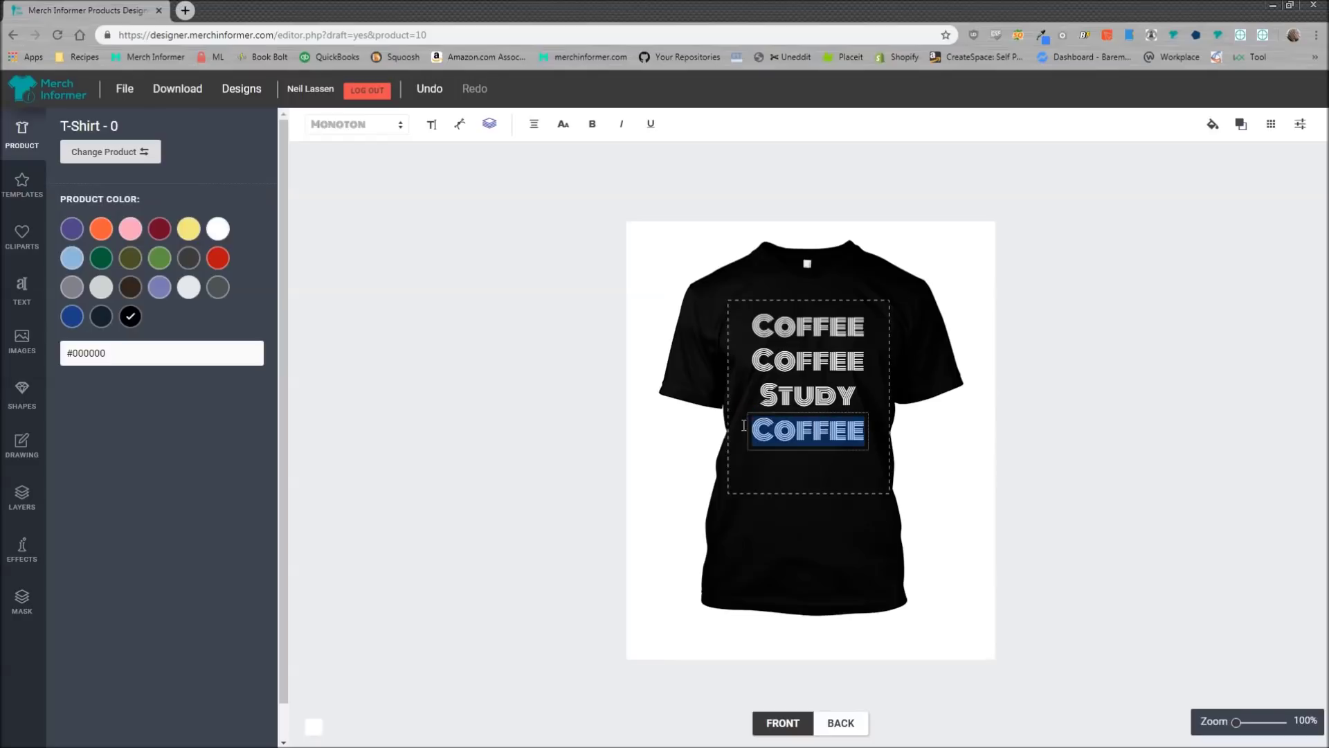
pyautogui.write('Repeat')
pyautogui.click(949, 436)
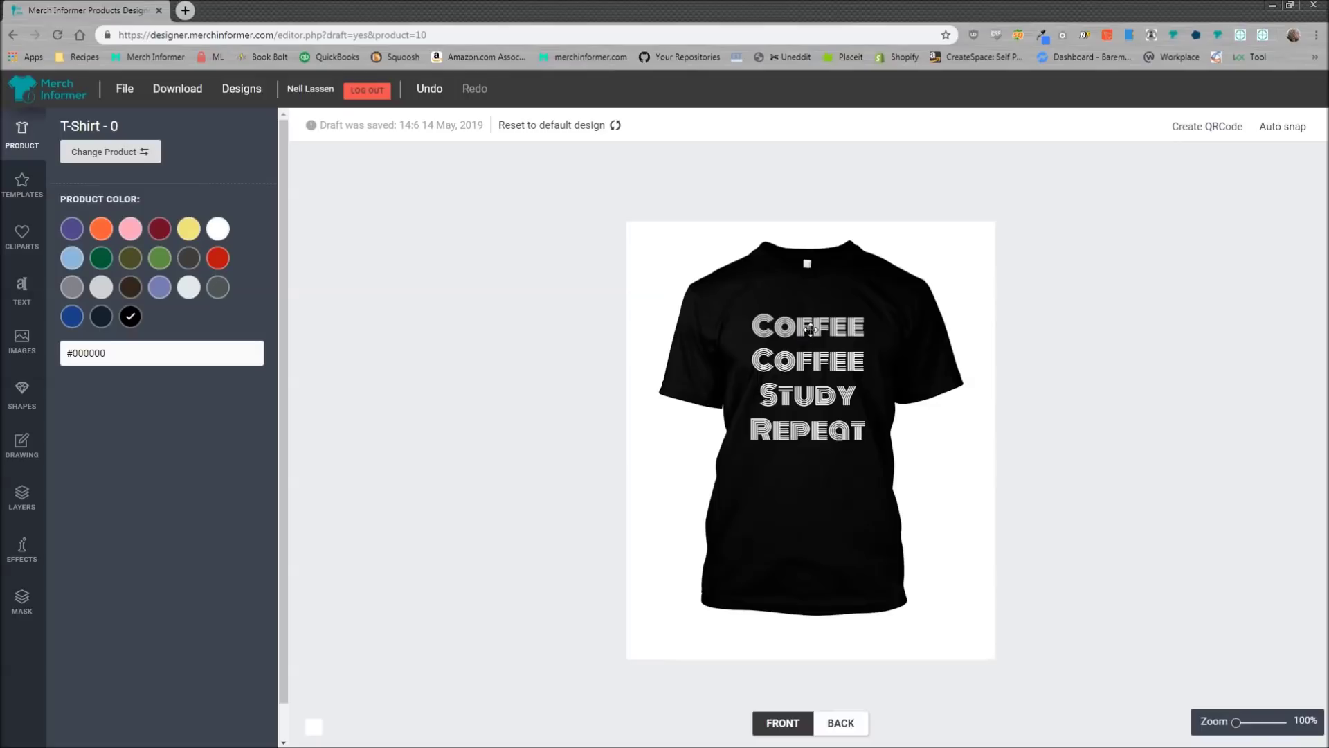
pyautogui.click(770, 361)
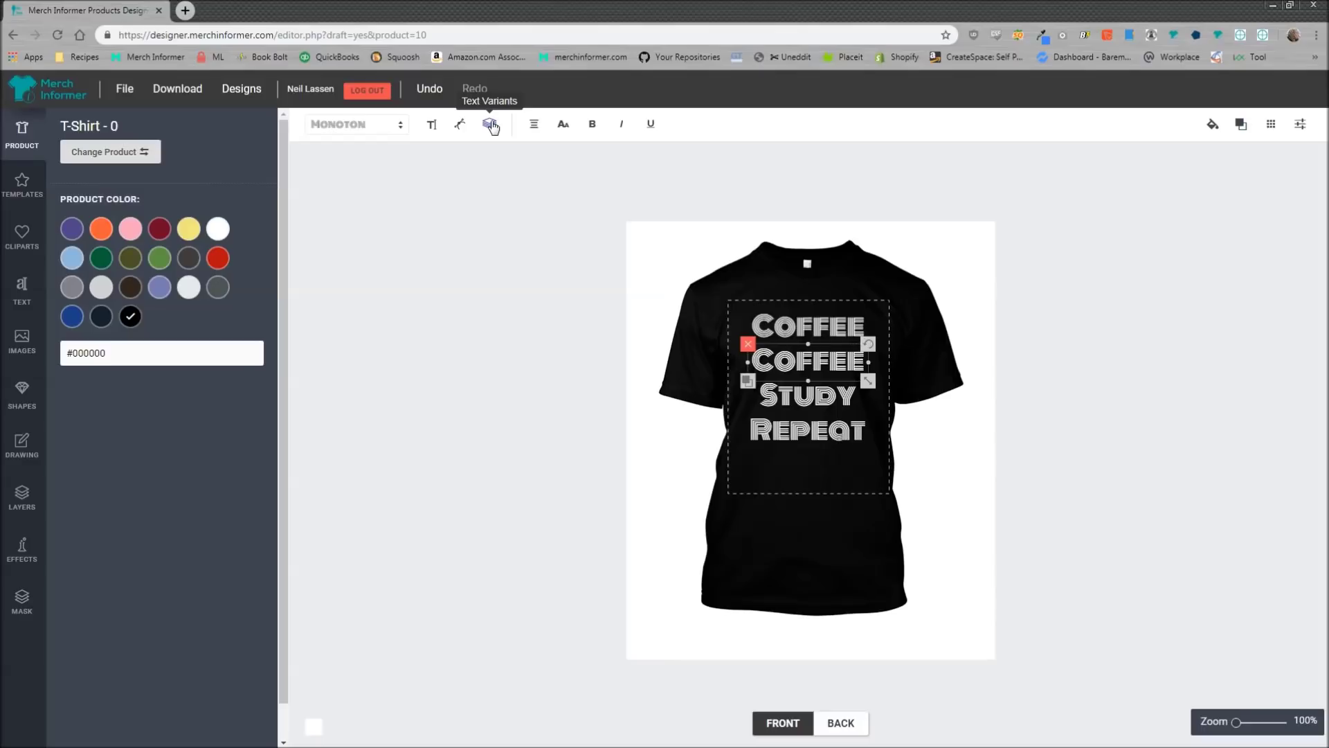
# - Open Text Variants for the second Coffee line, then bring up the Notepad word list
pyautogui.click(492, 127)
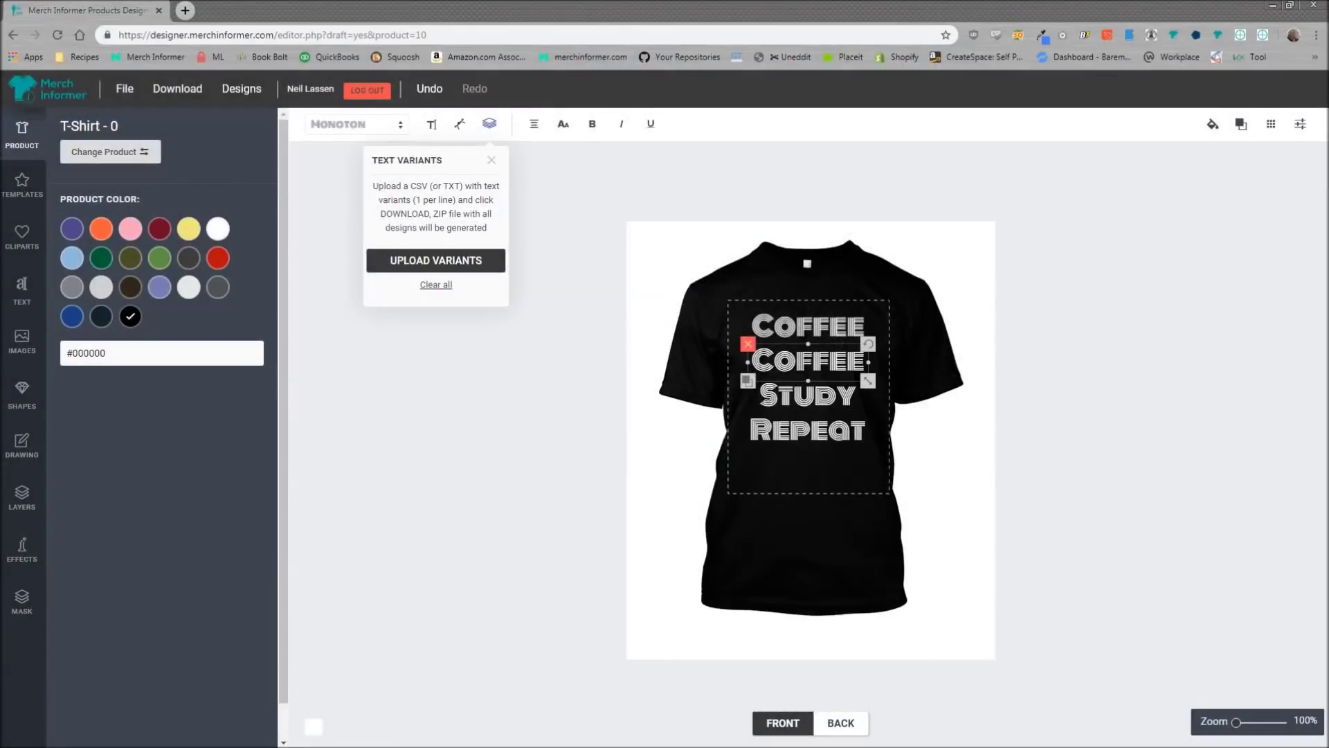
pyautogui.hotkey('alt', 'Tab')
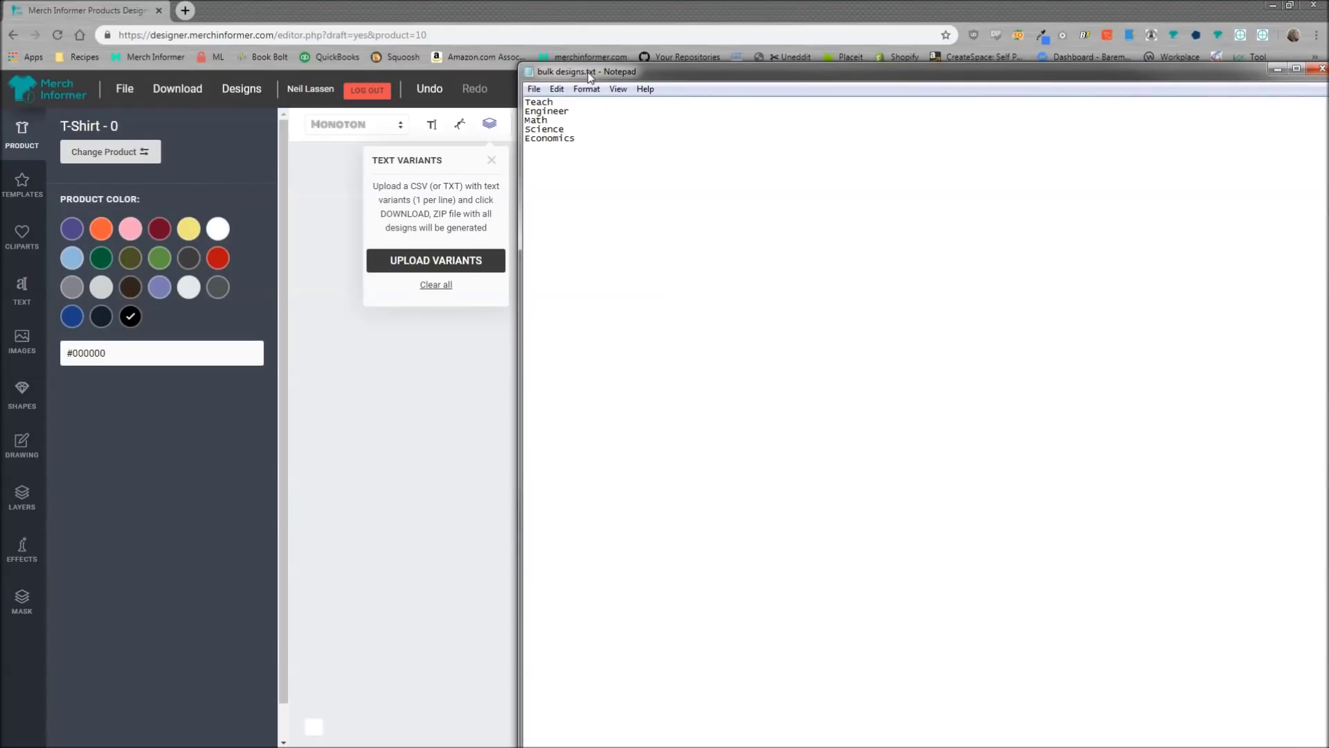
# - Review the Notepad variant words Teach, Engineer, Math, Science and Economics, then return to the designer
pyautogui.moveTo(524, 111)
pyautogui.mouseDown()
pyautogui.moveTo(569, 110)
pyautogui.moveTo(505, 122)
pyautogui.mouseUp()
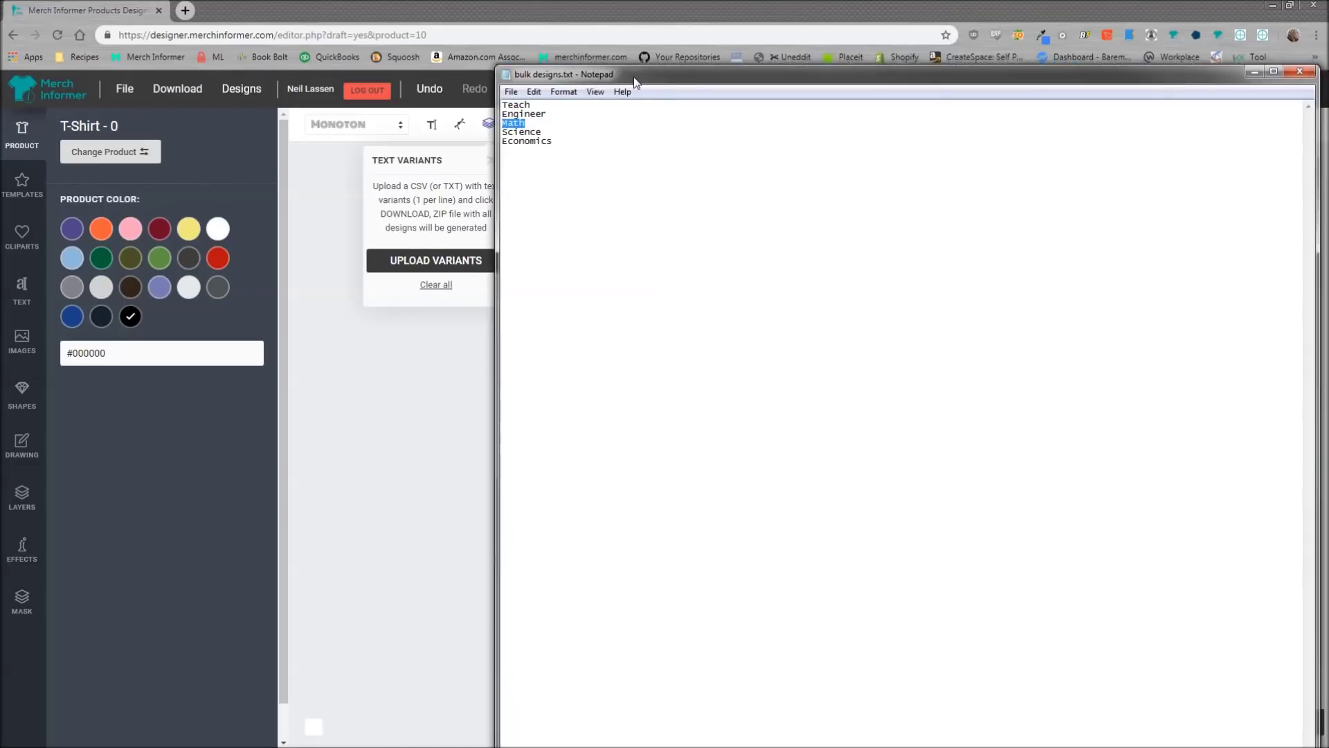
pyautogui.moveTo(735, 75); pyautogui.dragTo(572, 59)
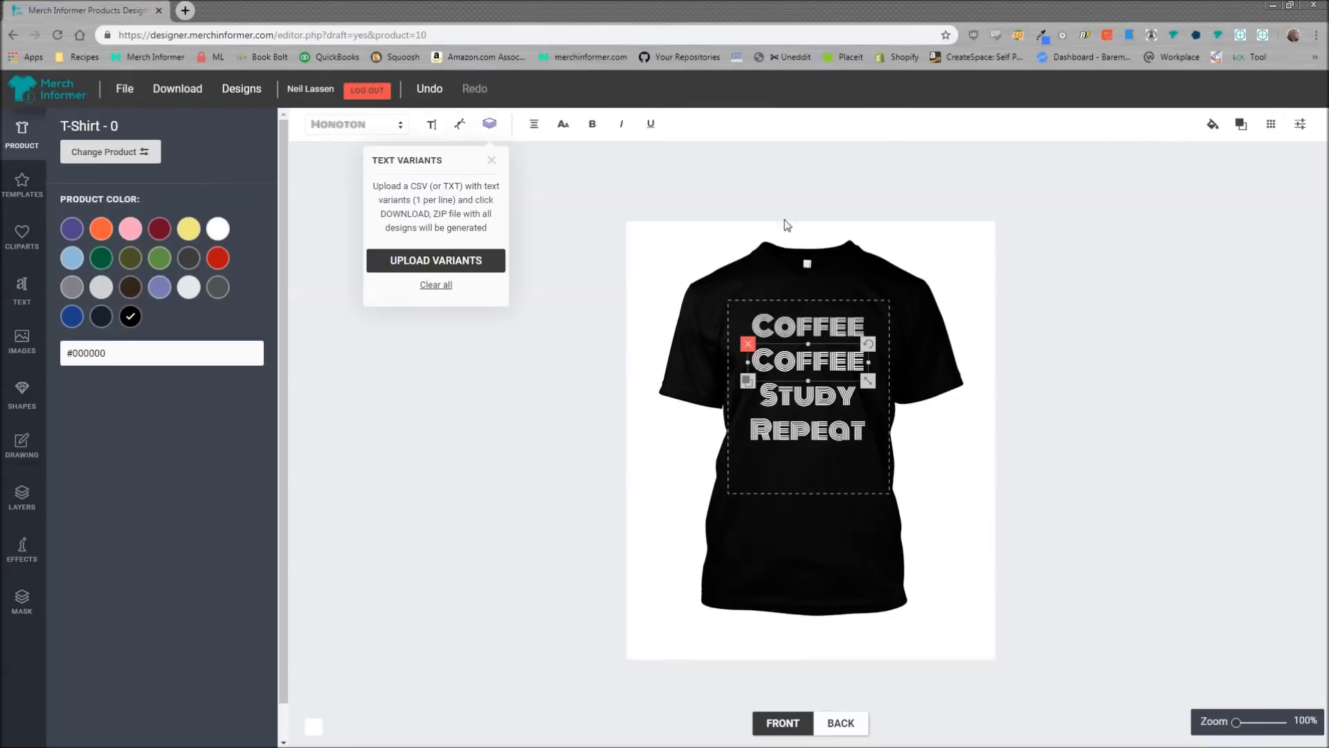
pyautogui.click(805, 331)
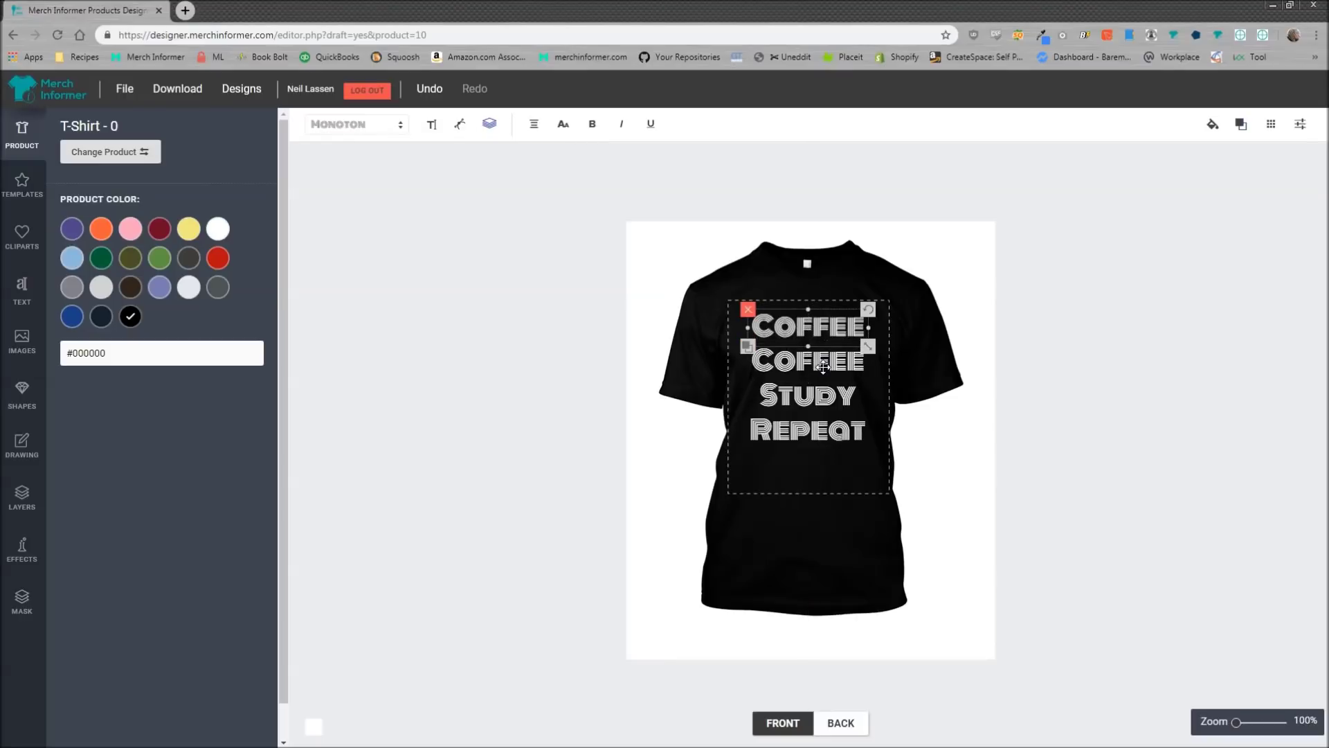
pyautogui.hotkey('alt', 'Tab')
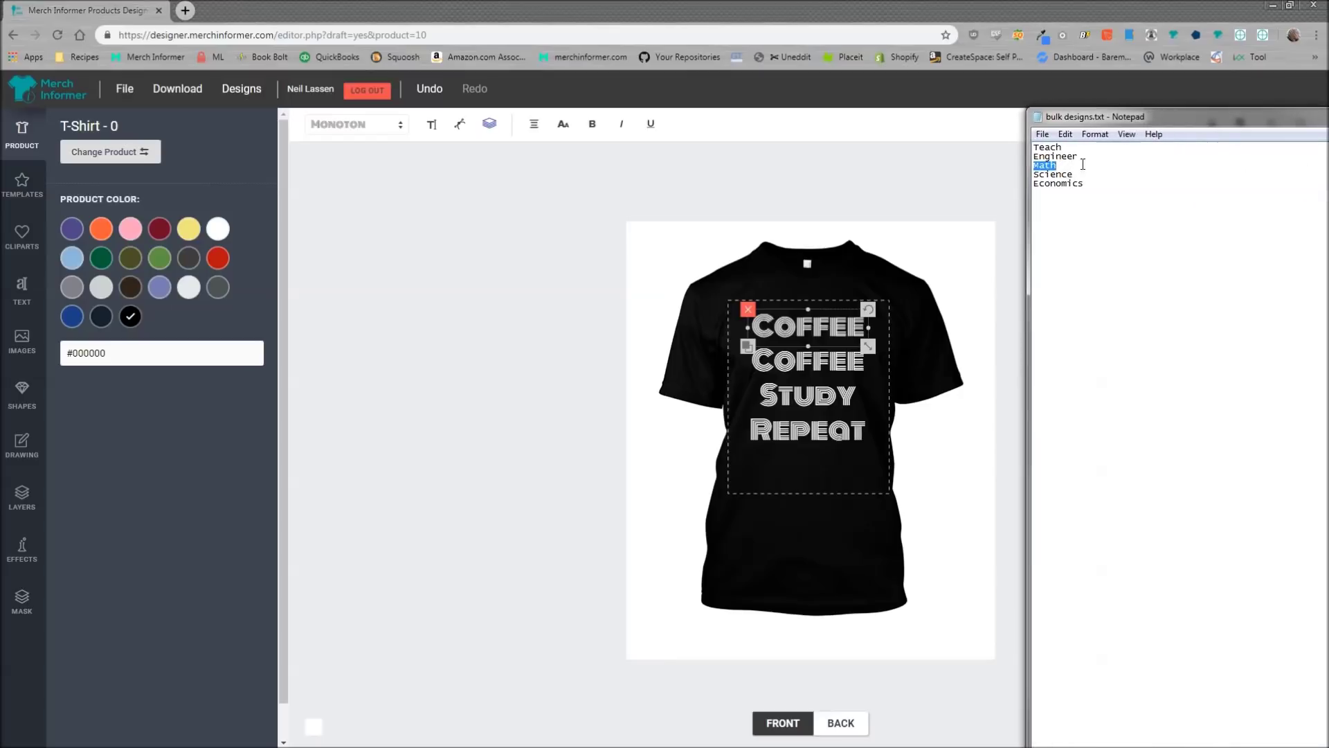
pyautogui.hotkey('ctrl', 'c')
pyautogui.hotkey('alt', 'Tab')
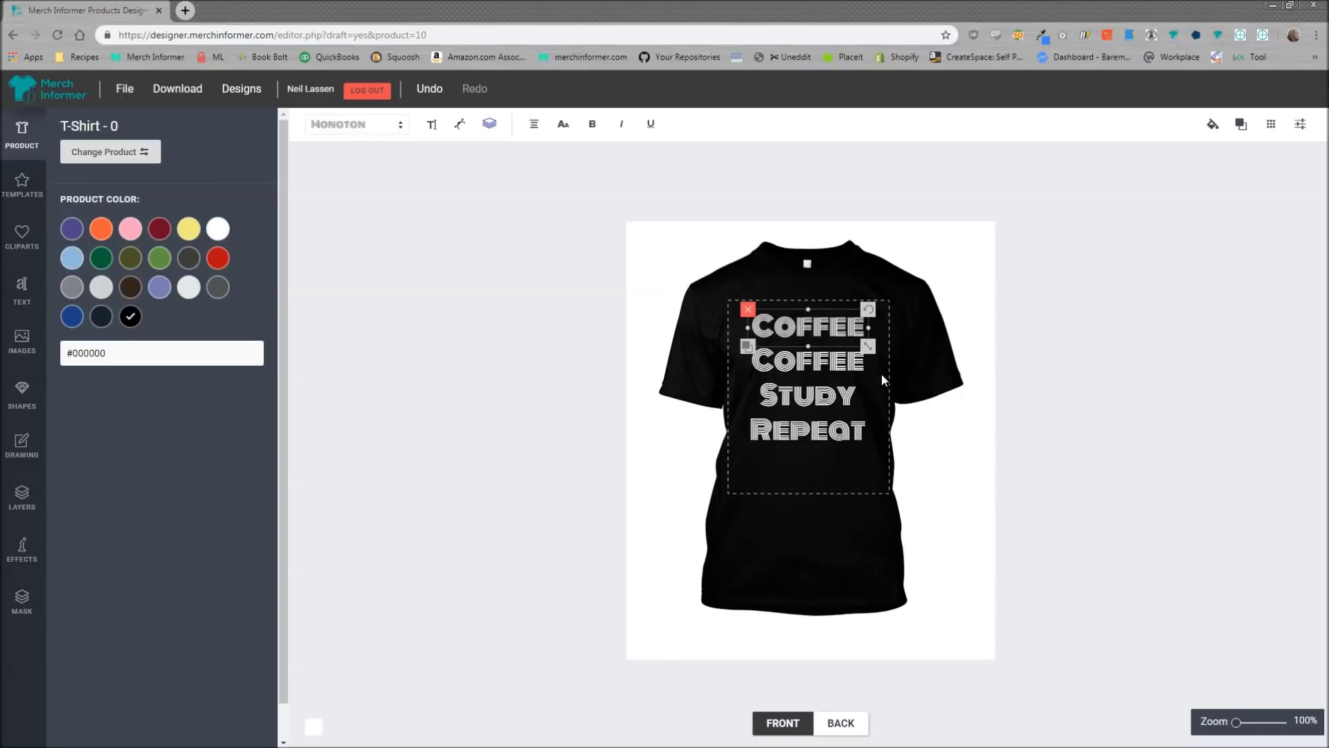
pyautogui.click(852, 369)
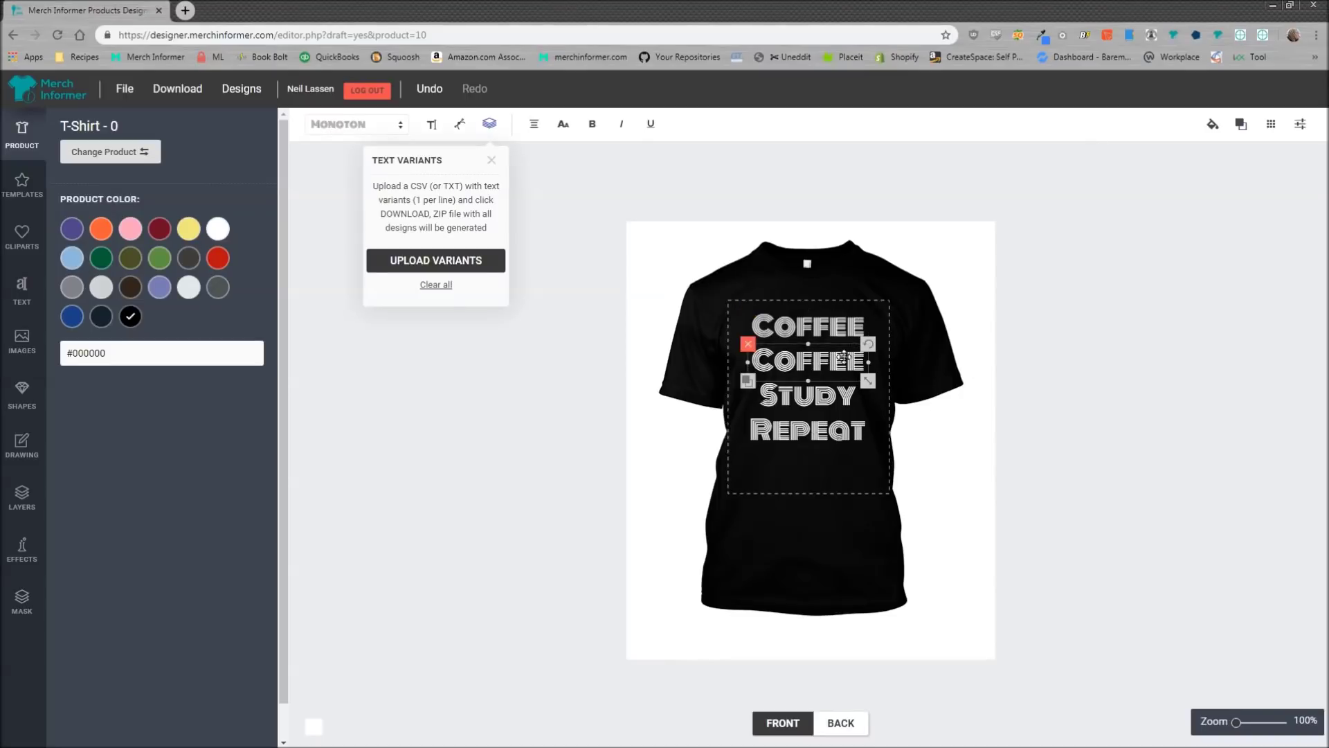
# - Upload bulk designs.txt as the second line's variants so it reads Teach, and recentre the text
pyautogui.click(429, 263)
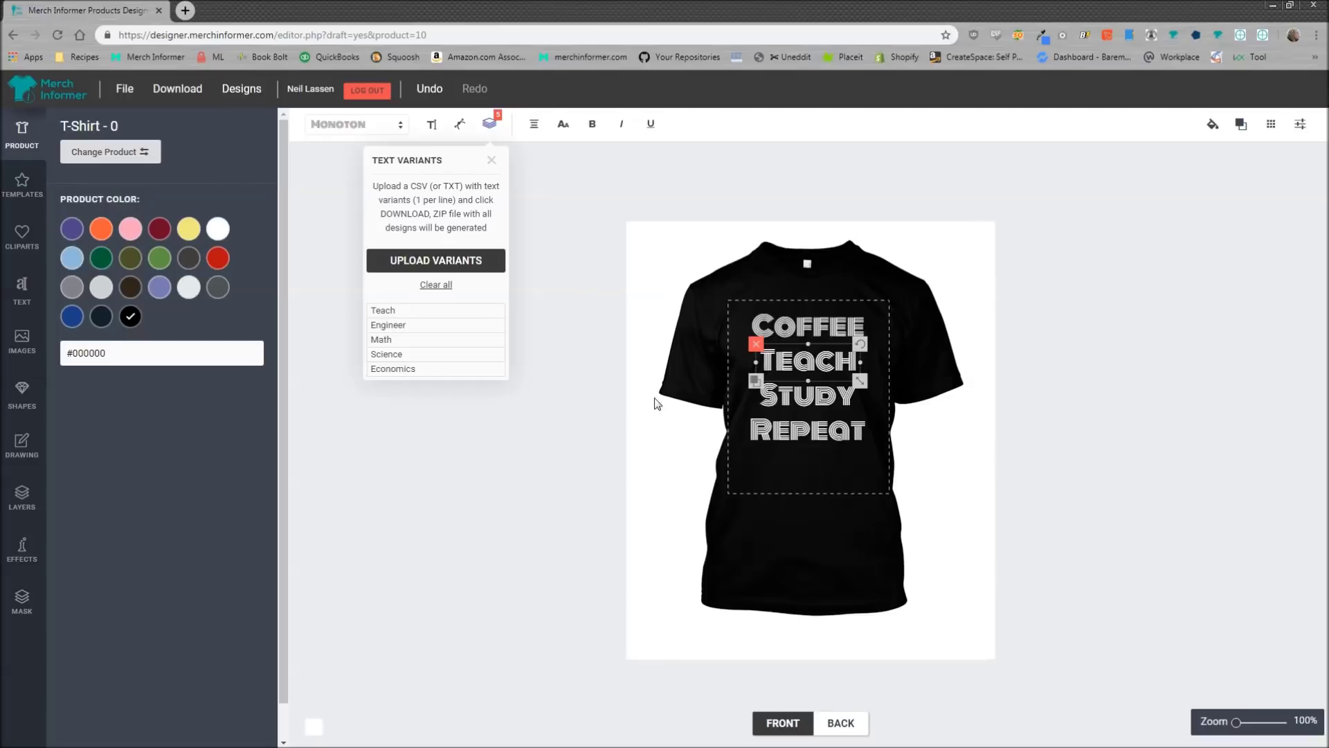
pyautogui.moveTo(826, 355); pyautogui.dragTo(825, 358)
# - Colour the Teach variant line orange (#ff6130), leaving the other lines white
pyautogui.click(1213, 125)
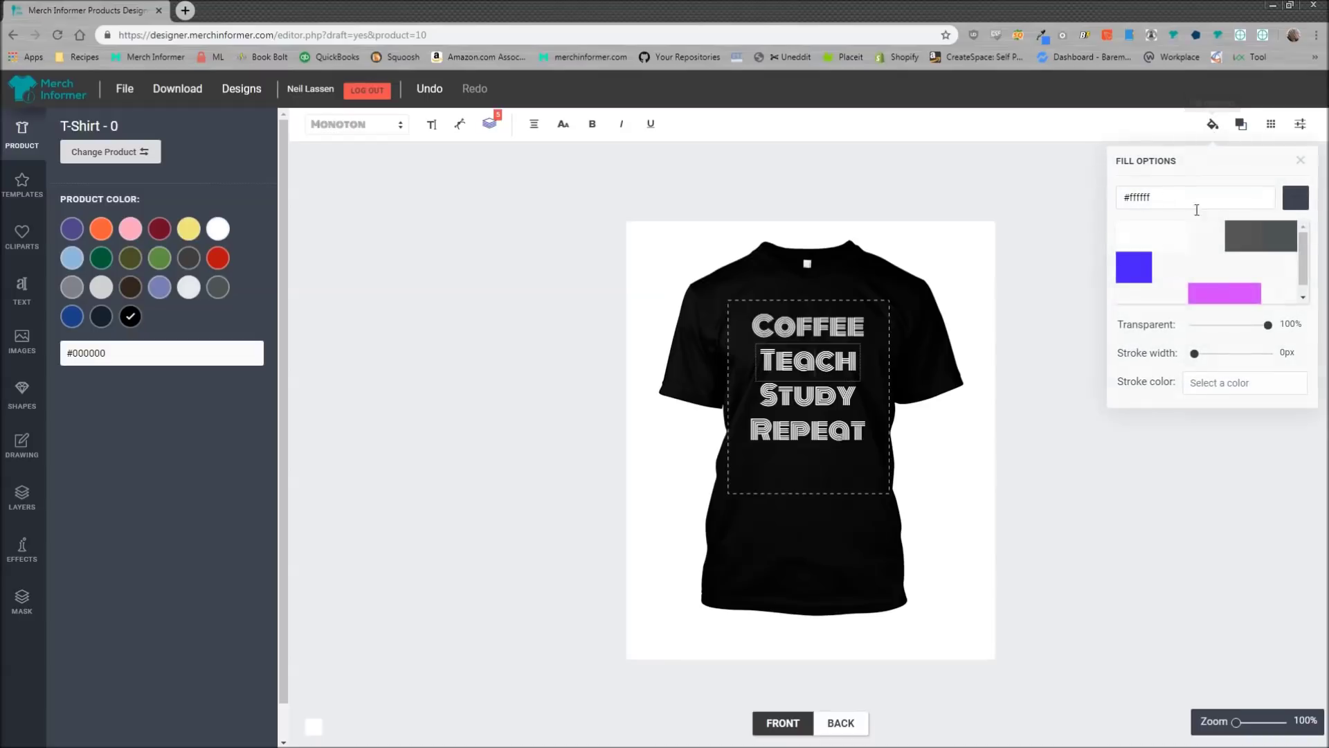
pyautogui.click(1239, 198)
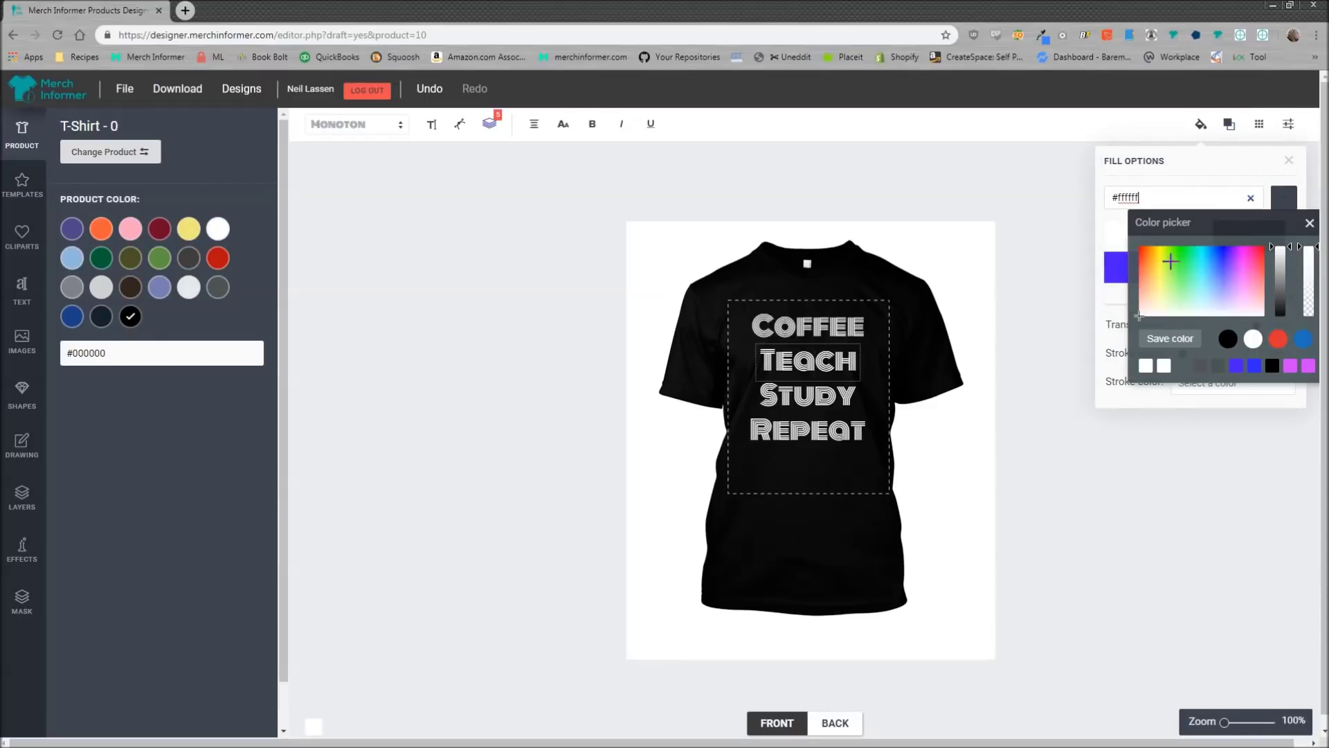
pyautogui.click(1144, 260)
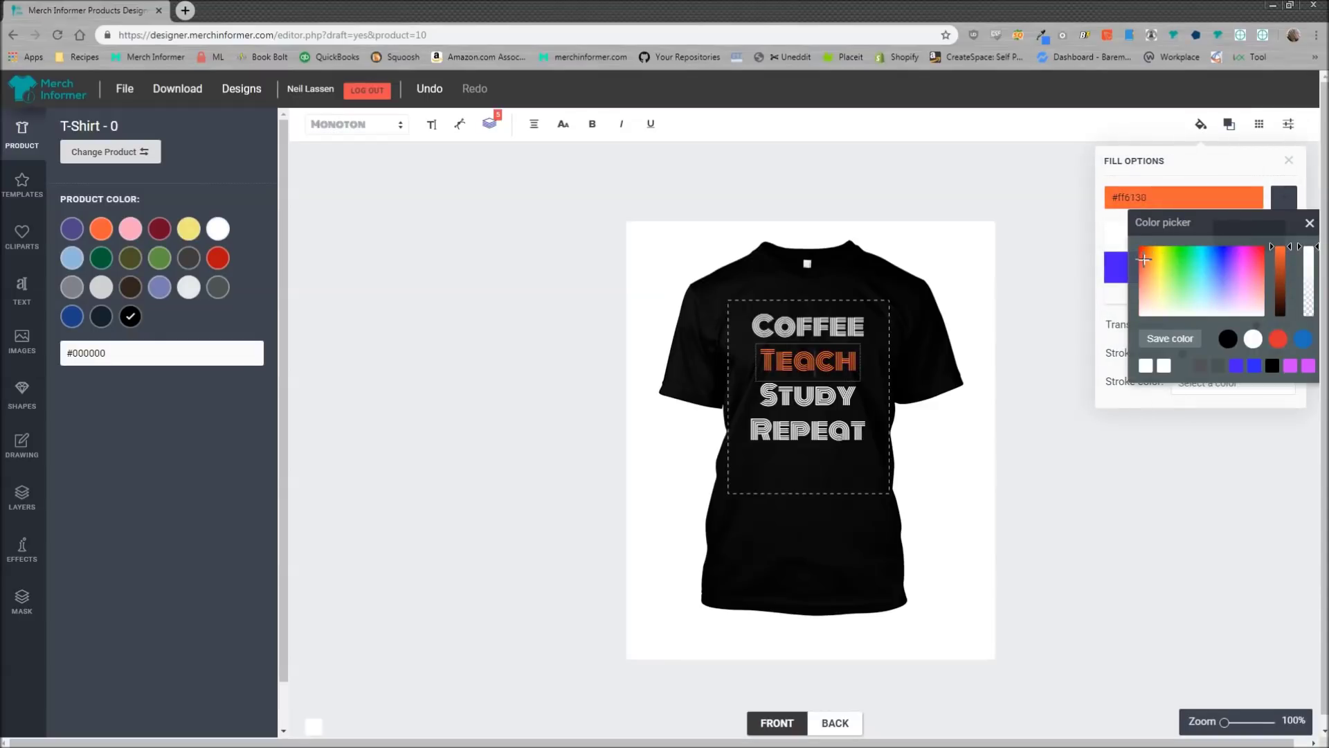
pyautogui.click(1199, 458)
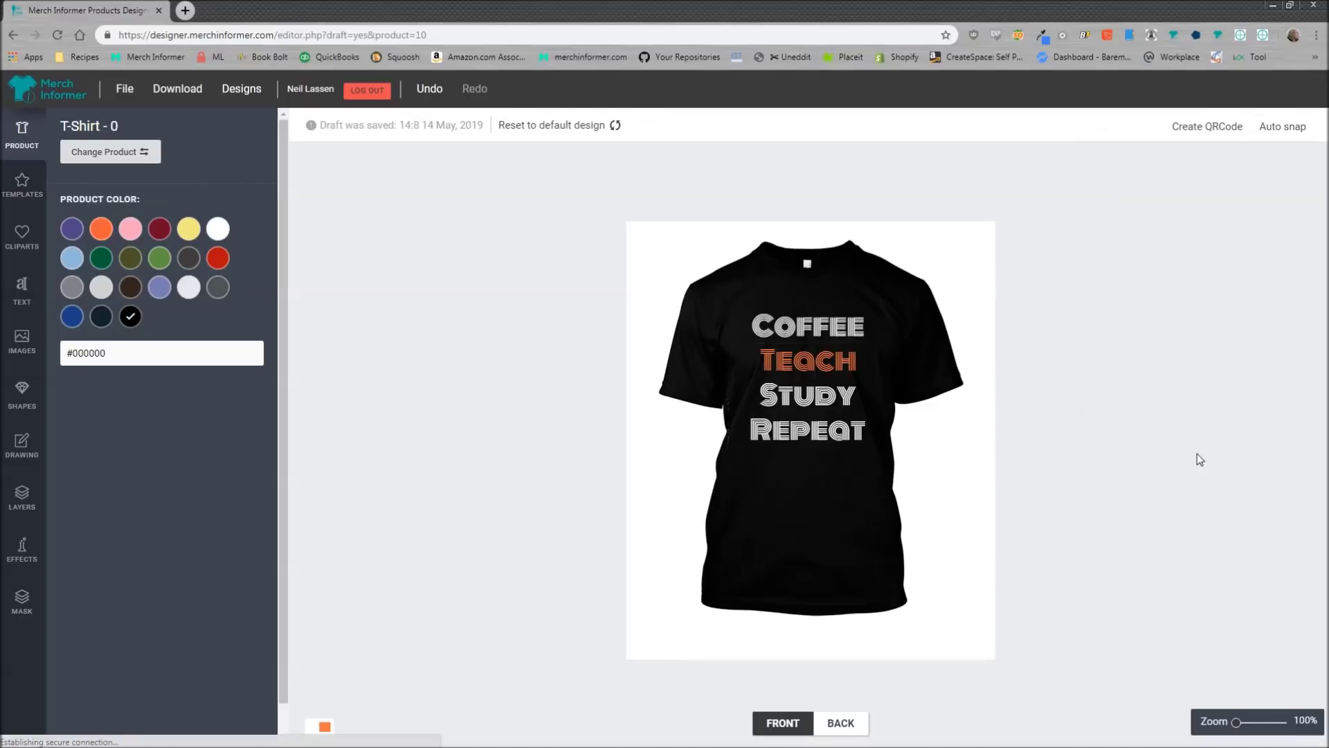
pyautogui.click(827, 355)
pyautogui.click(491, 126)
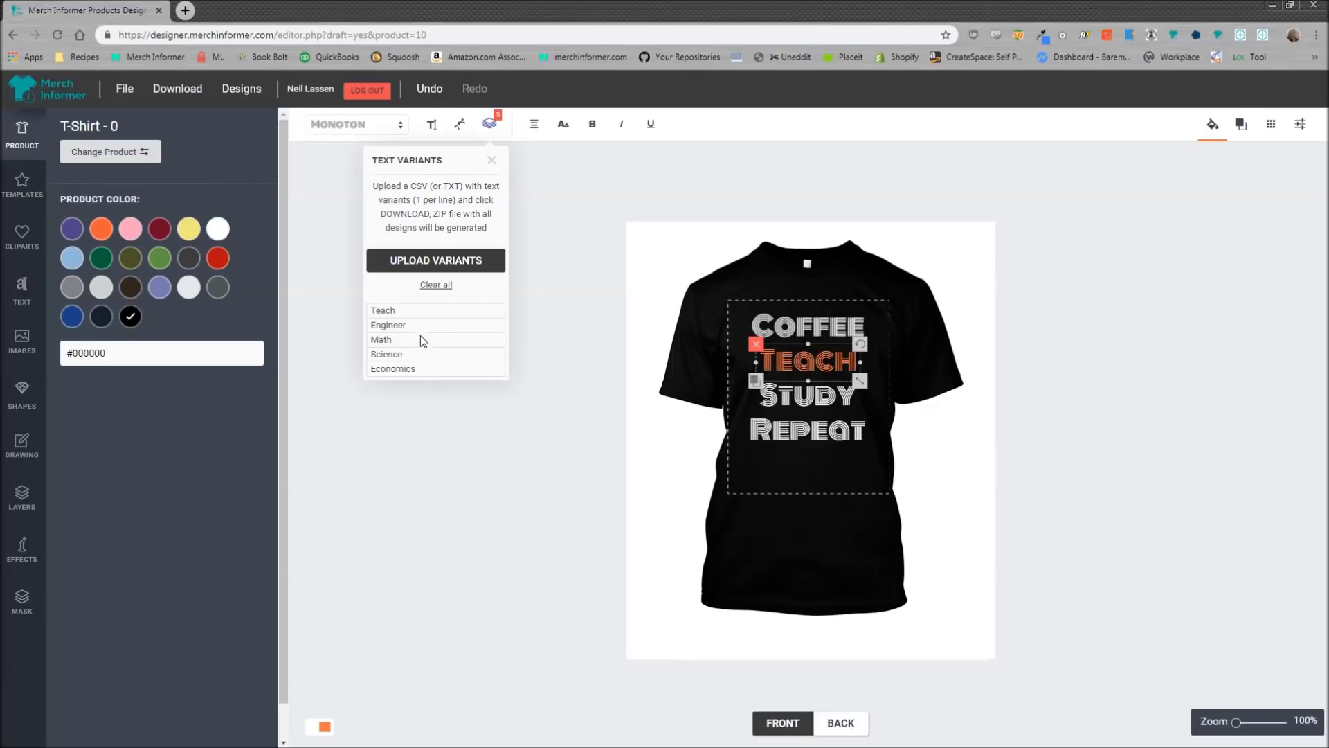
# - Download all 5 variant designs as front_6969598.zip and open it in the Test Designs folder
pyautogui.click(183, 96)
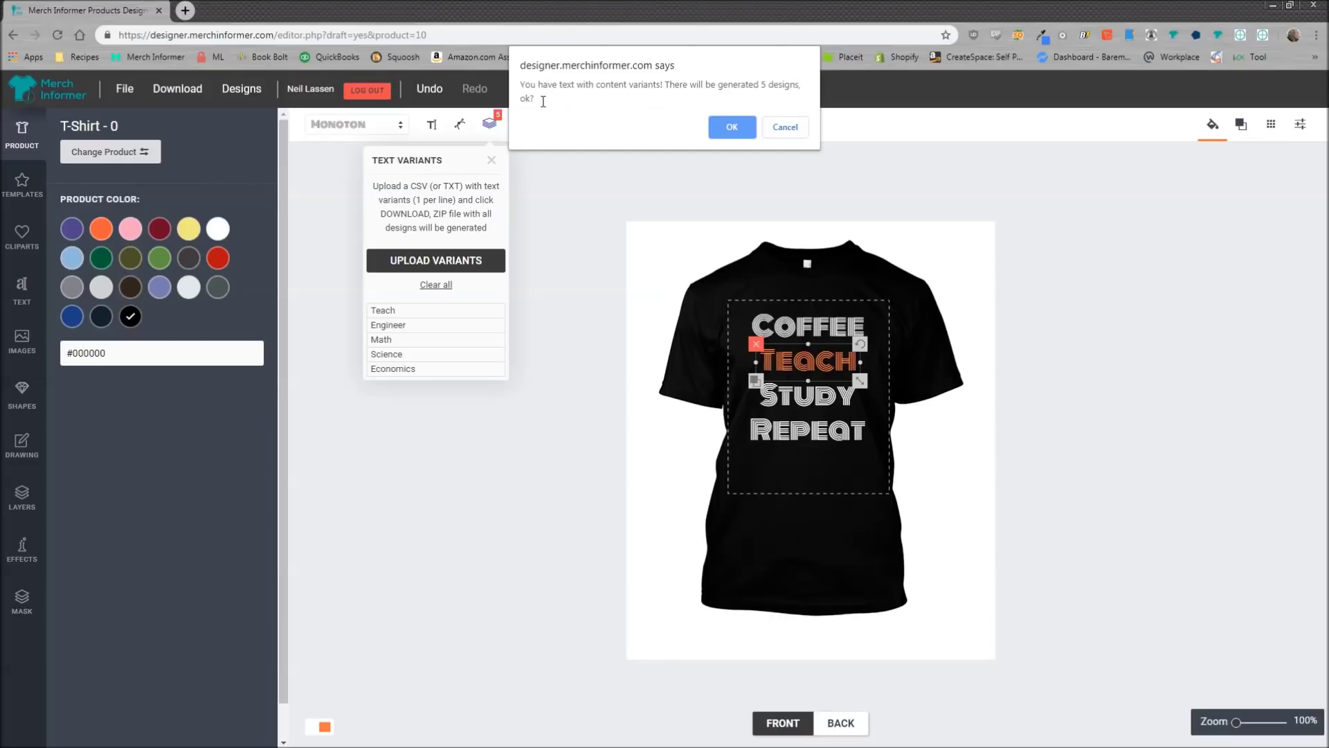
pyautogui.click(735, 130)
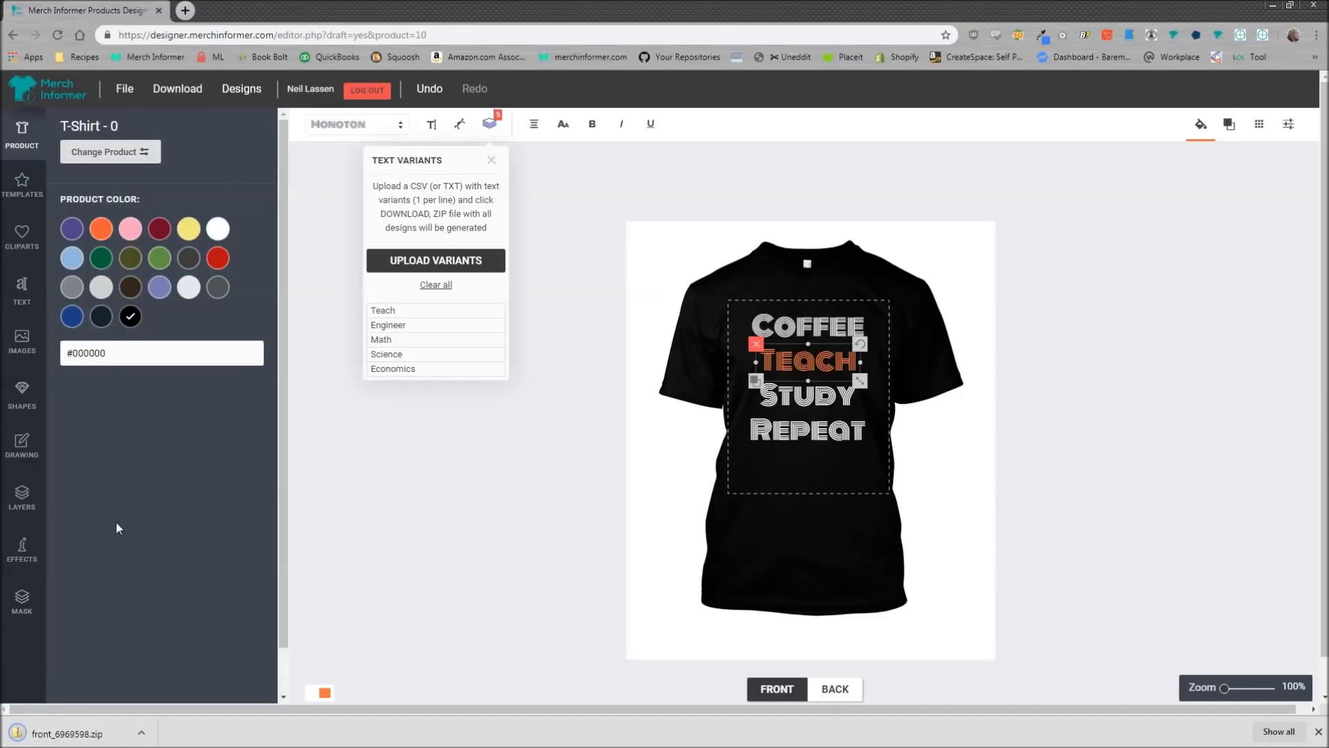
pyautogui.click(69, 735)
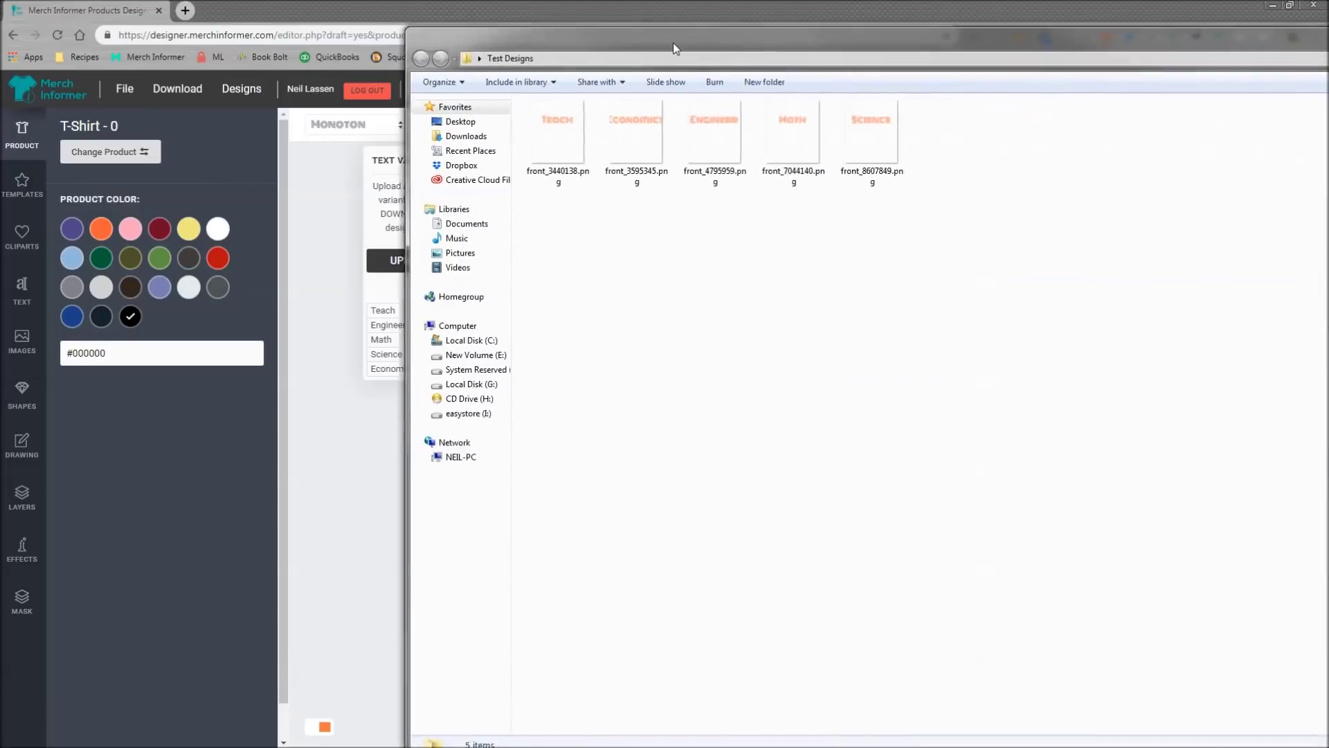
pyautogui.moveTo(673, 43); pyautogui.dragTo(444, 51)
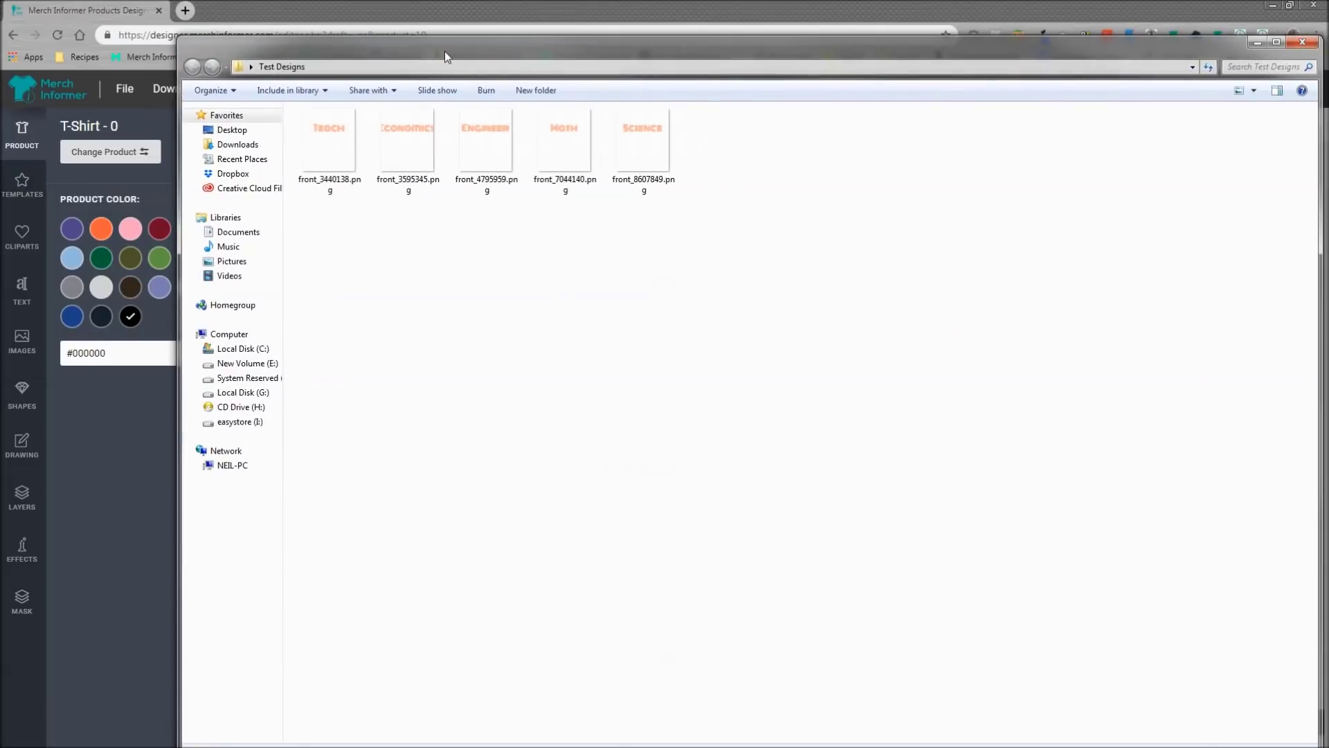
# - View front_3440138.png in Photo Viewer and step through the Teach, Economics, Engineer, Math and Science designs
pyautogui.click(315, 146)
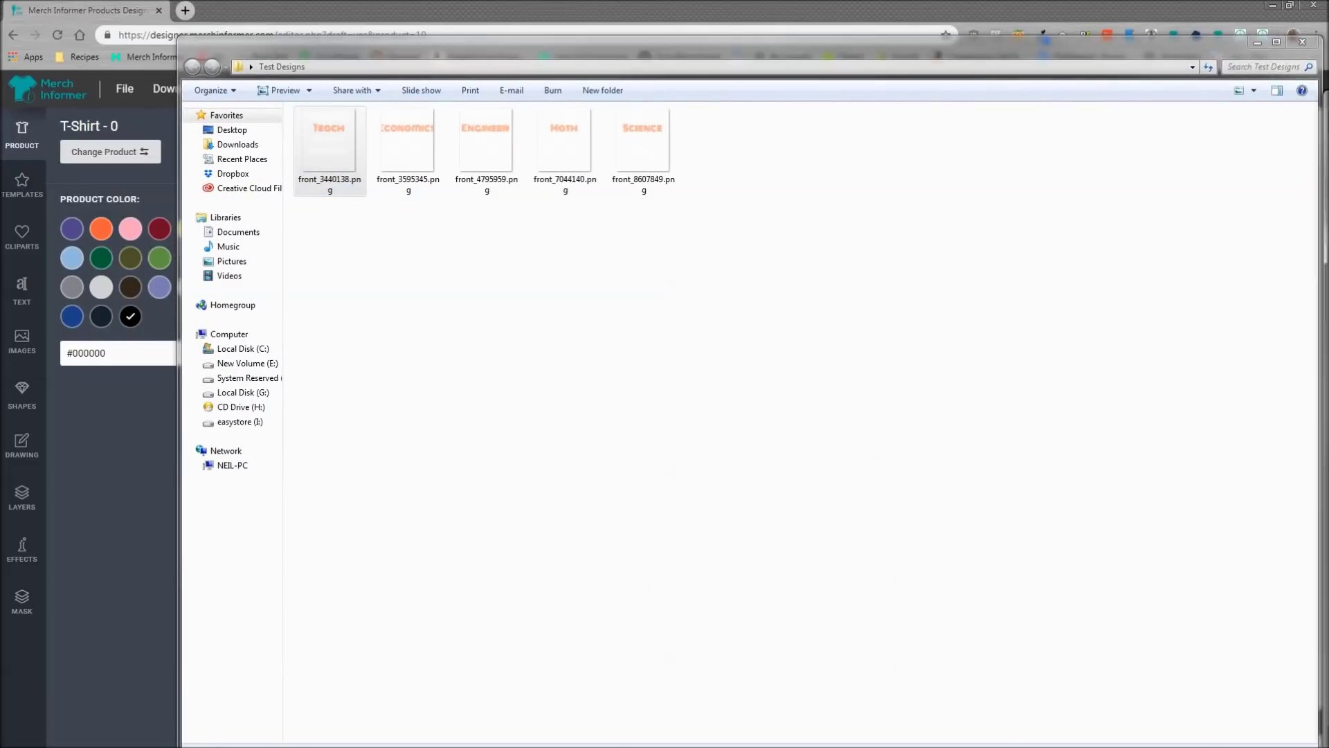
pyautogui.doubleClick(316, 145)
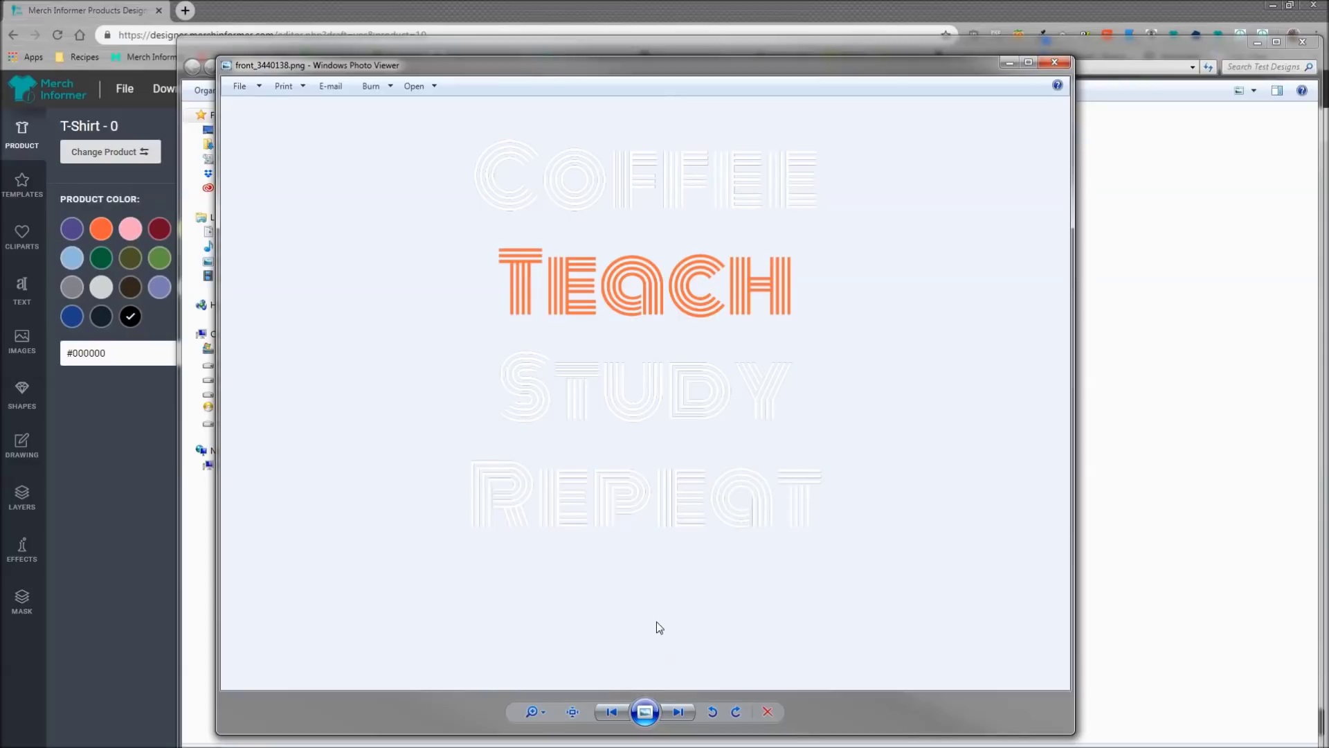
pyautogui.click(679, 712)
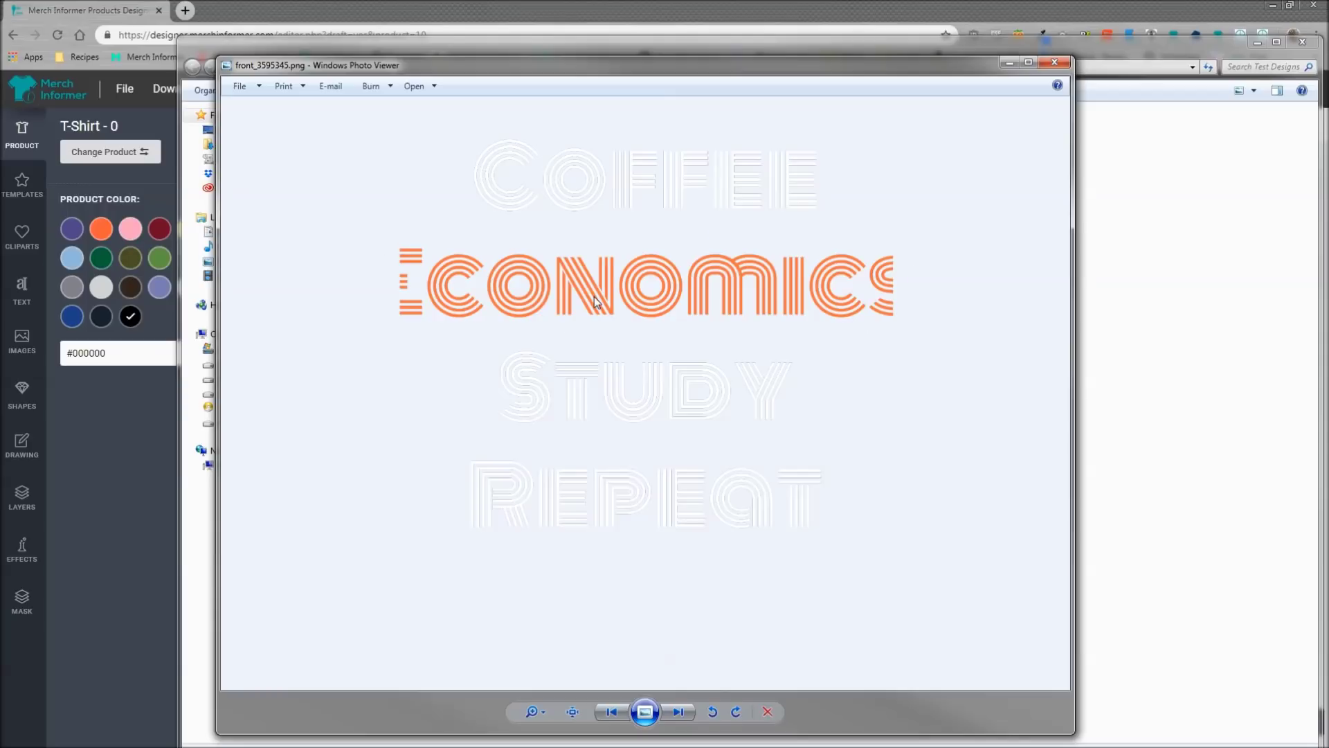
pyautogui.click(679, 712)
pyautogui.click(678, 713)
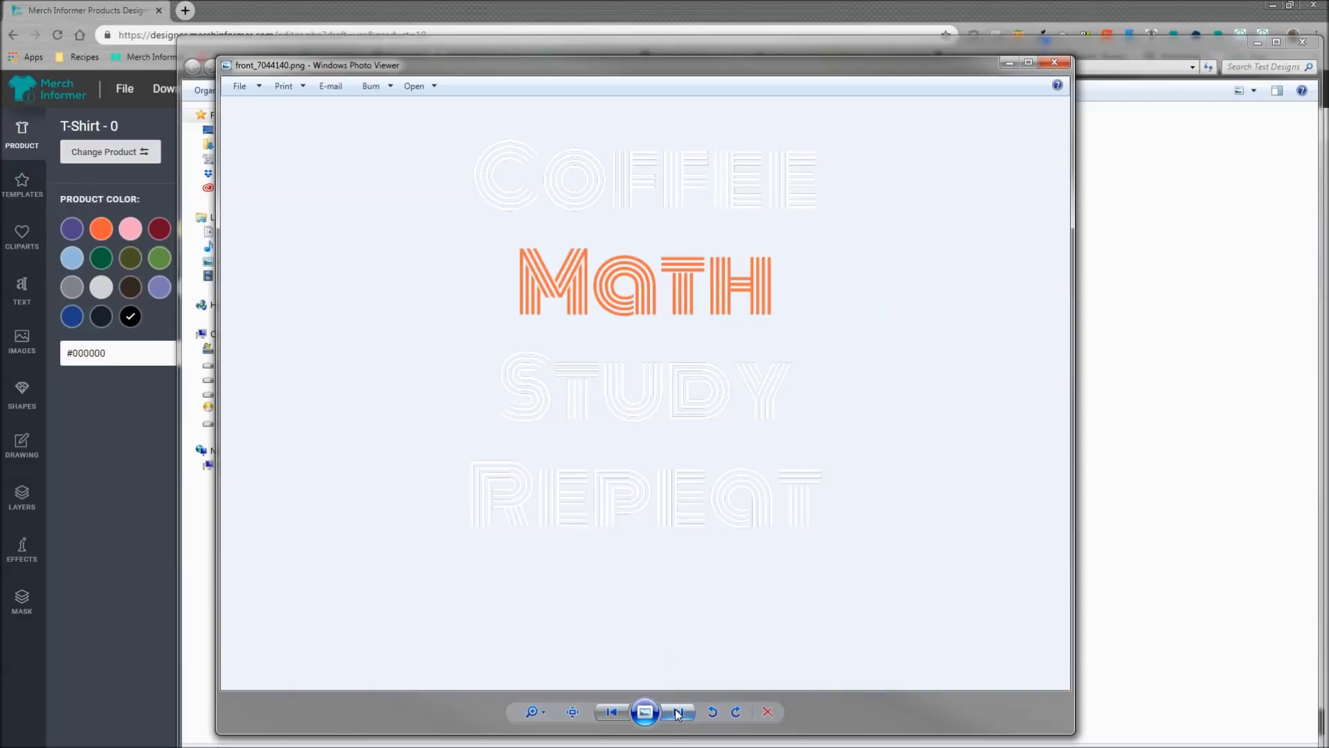
pyautogui.click(679, 713)
pyautogui.click(678, 713)
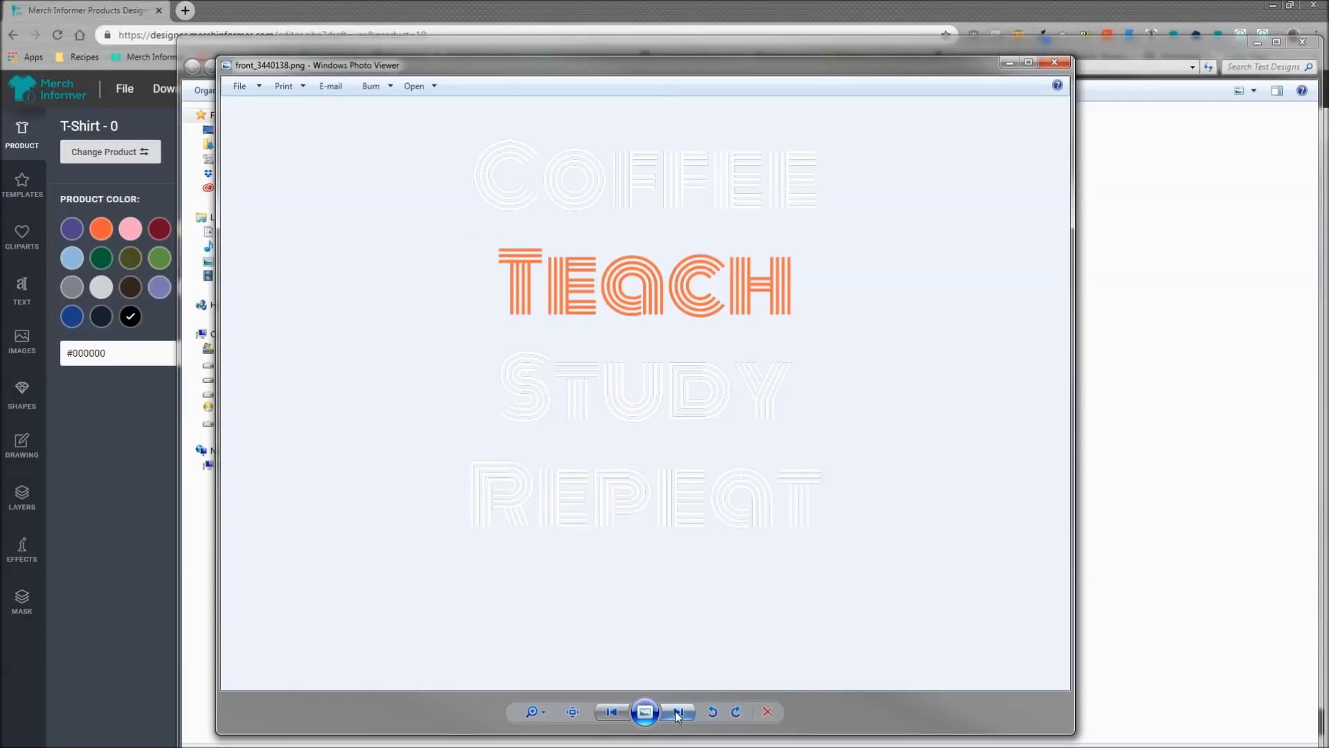